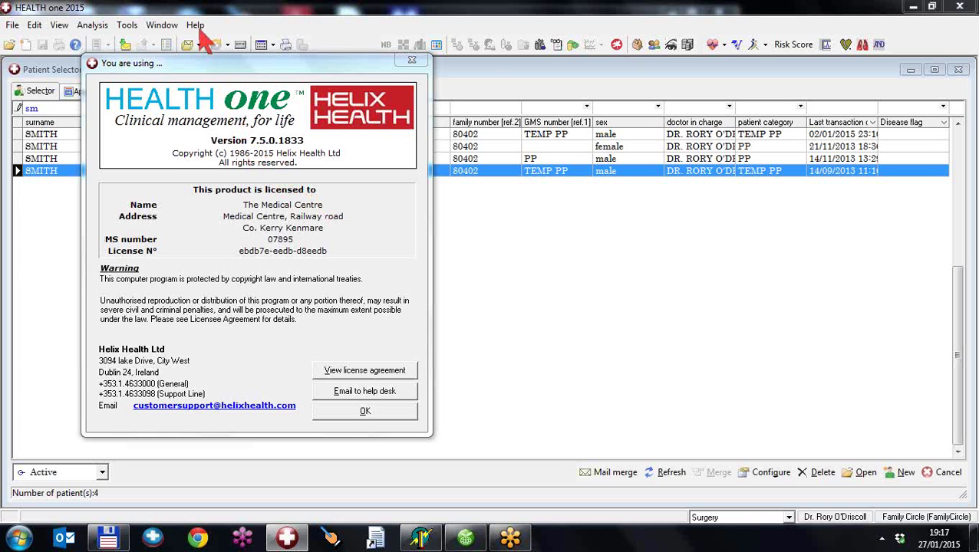
Check the program's version and licence details in its About information, then close it
left_click(365, 411)
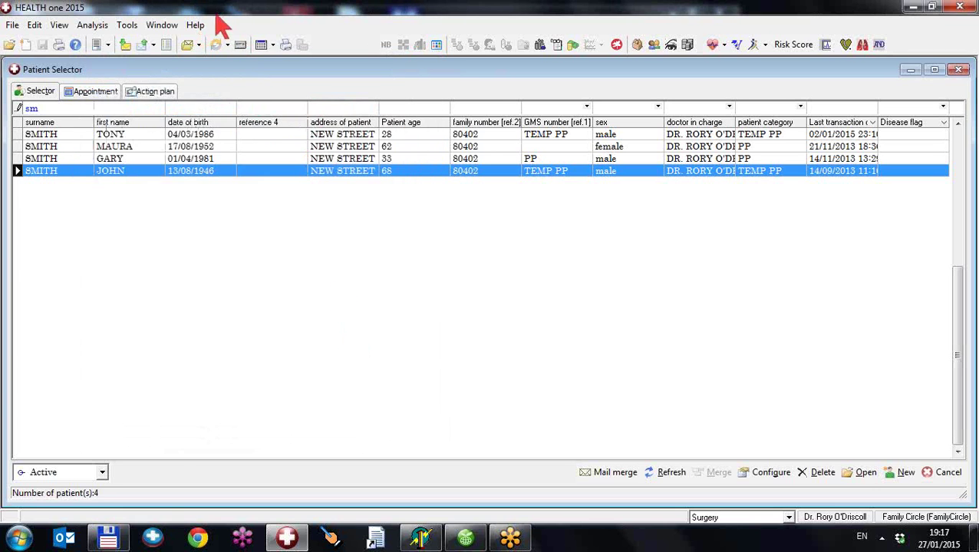
left_click(196, 25)
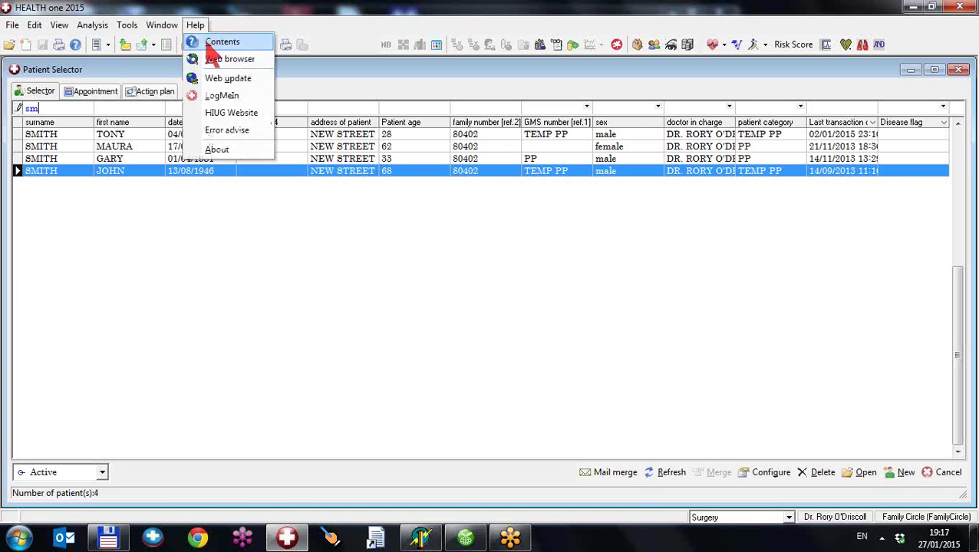
left_click(231, 154)
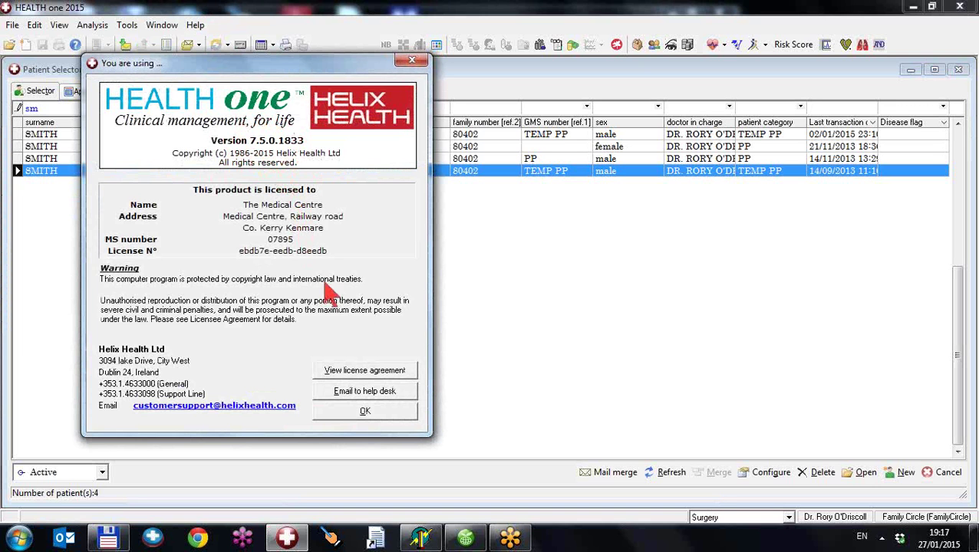
left_click(371, 414)
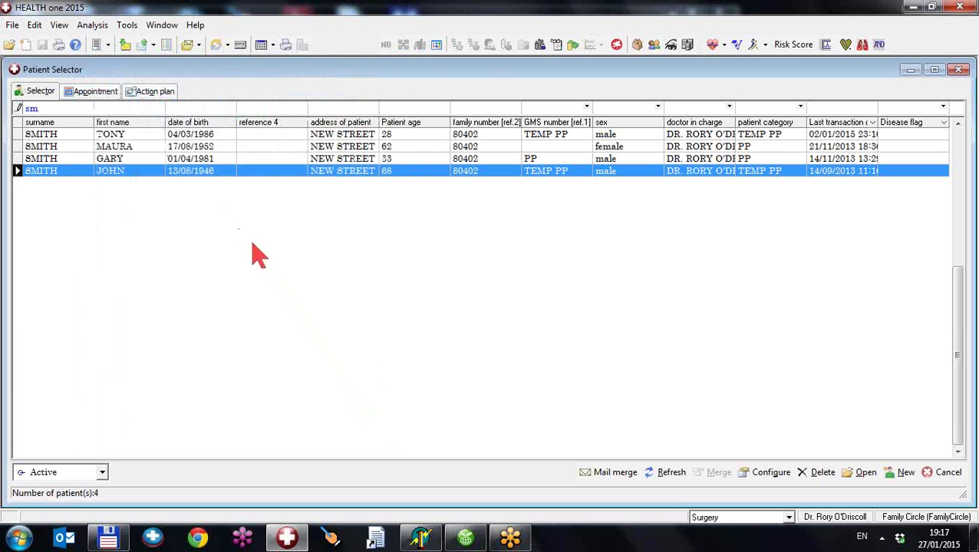
Open the selected patient's record and show the family circle with the members' dates of birth
double_click(207, 170)
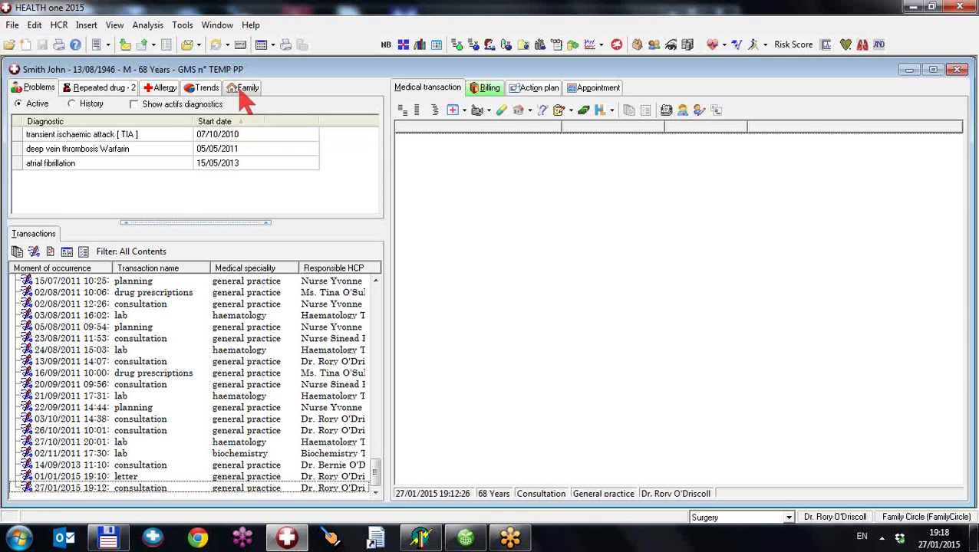
left_click(247, 89)
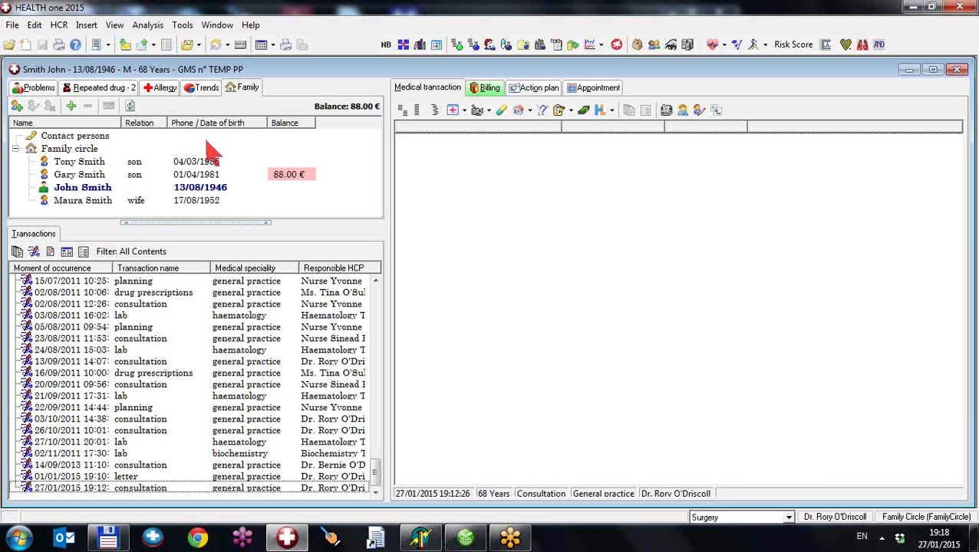
mouse_move(194, 169)
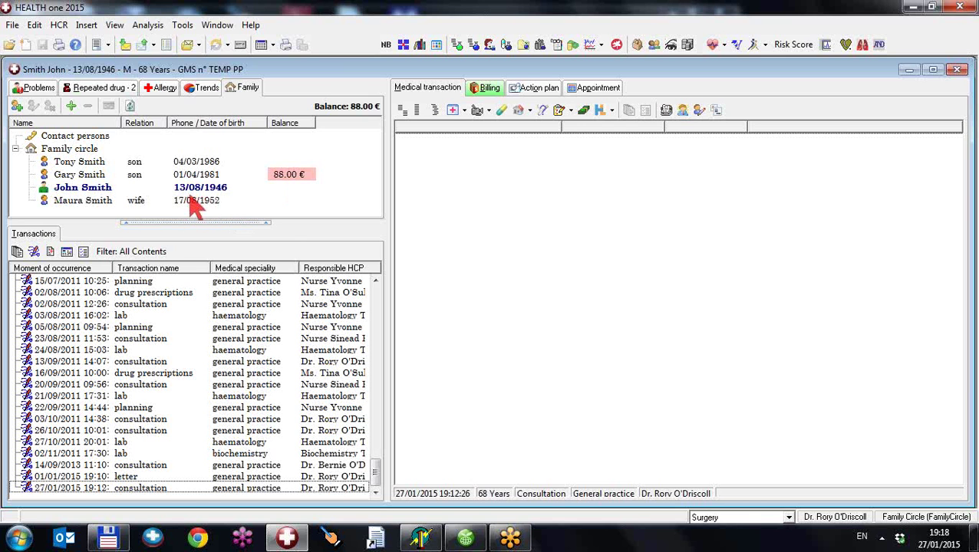
mouse_move(192, 205)
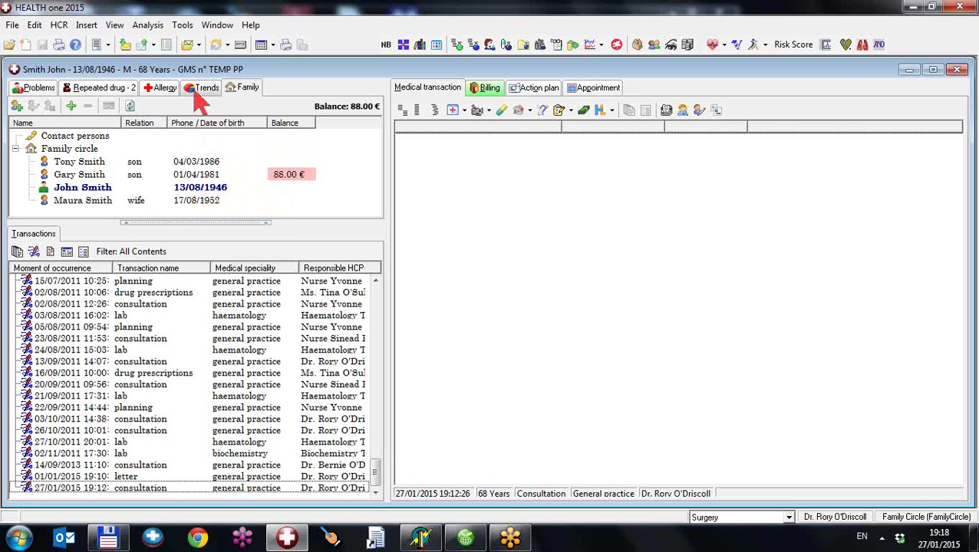
Disable displaying family members' dates of birth instead of phone numbers in the options, and reload the family view to show phone numbers
left_click(183, 26)
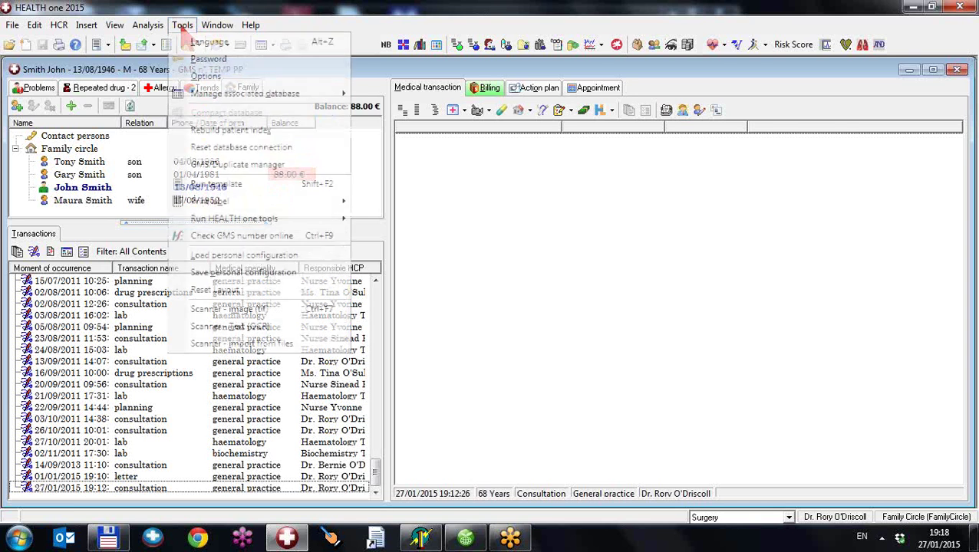
left_click(207, 79)
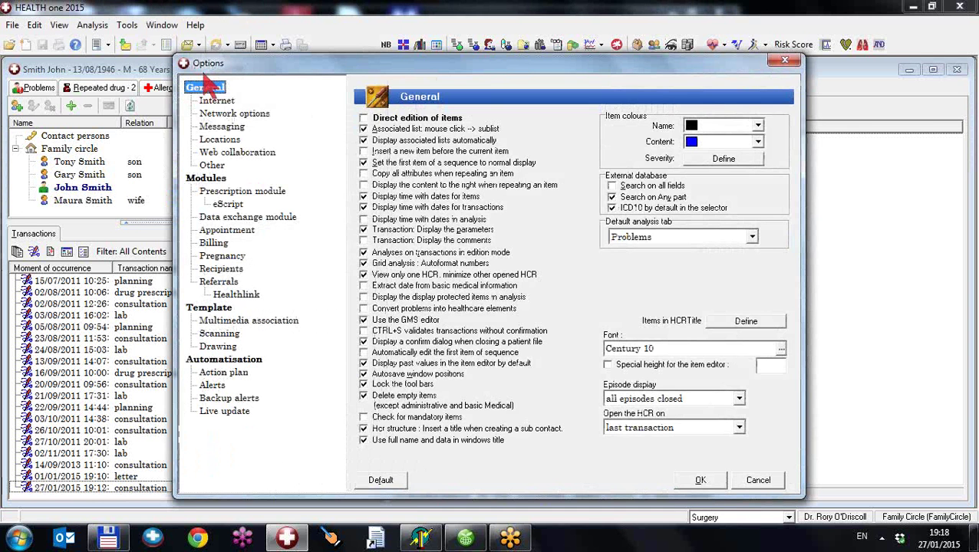
left_click(212, 166)
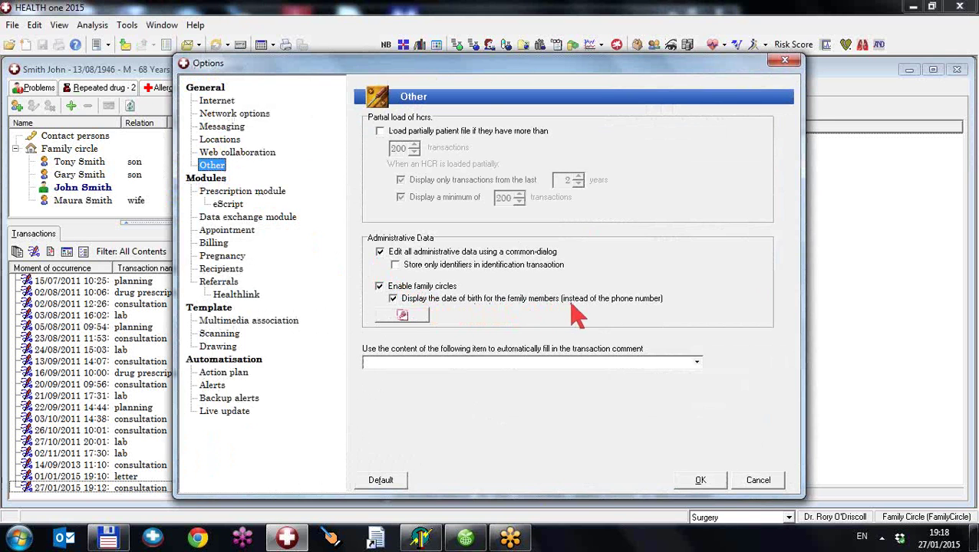
left_click(407, 302)
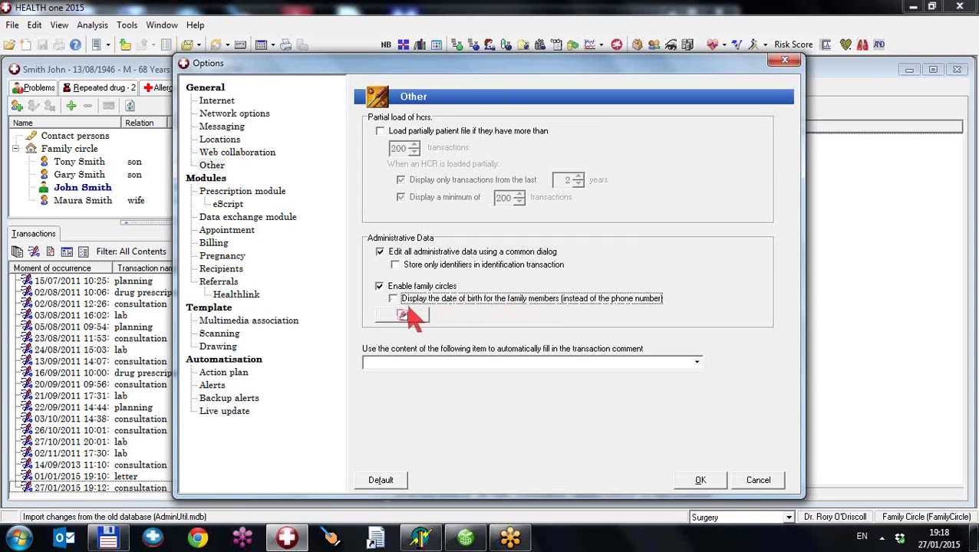
left_click(714, 481)
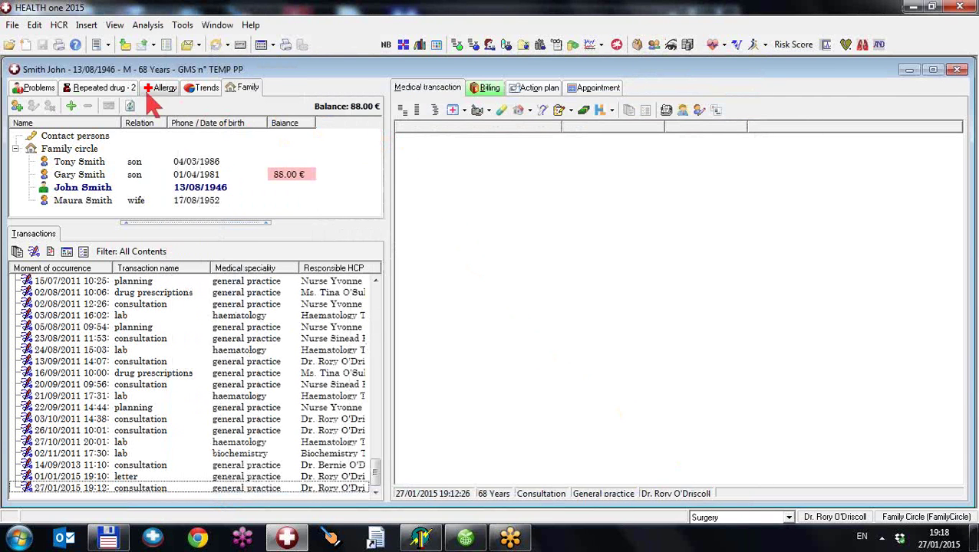
left_click(51, 86)
left_click(245, 88)
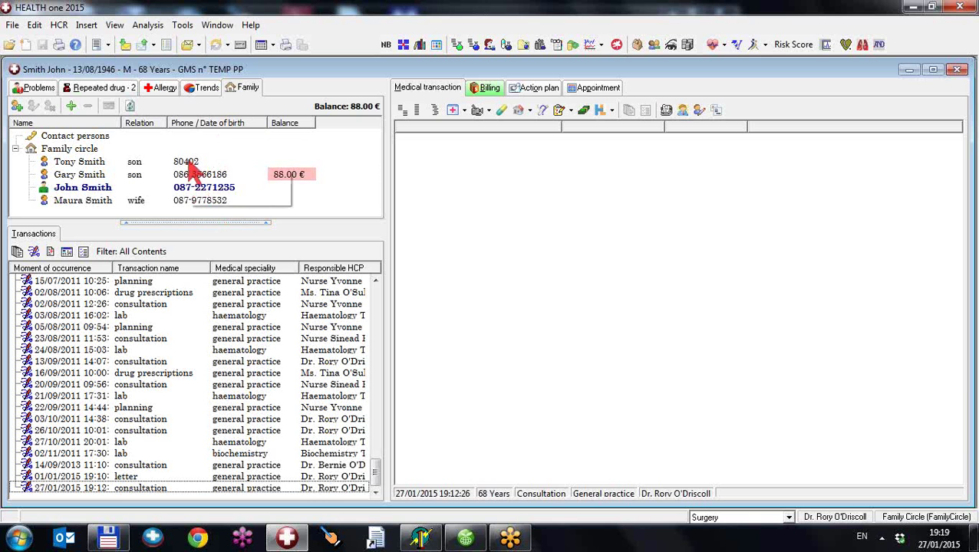
mouse_move(189, 164)
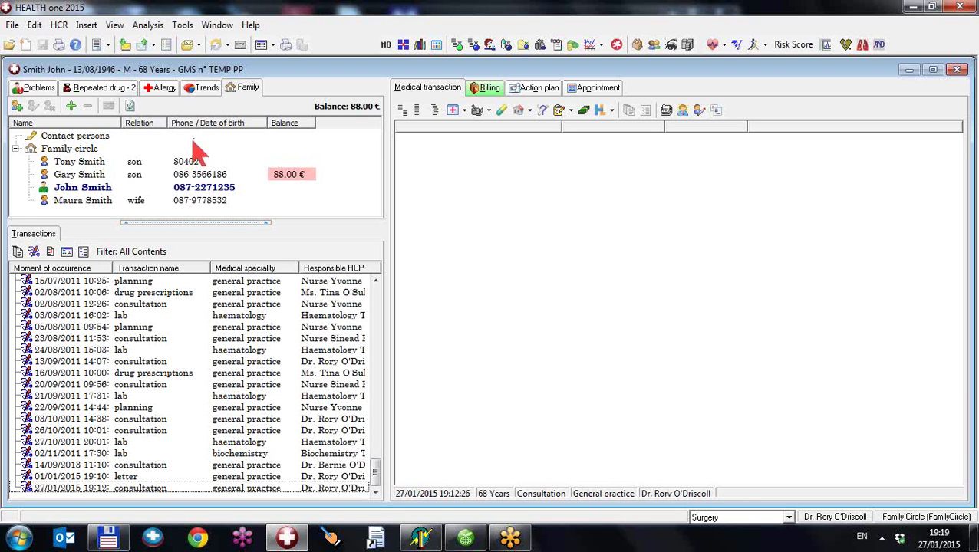
Show the patient's trends, collapse the Risks group to examine the Values group, and expand Risks again
left_click(206, 89)
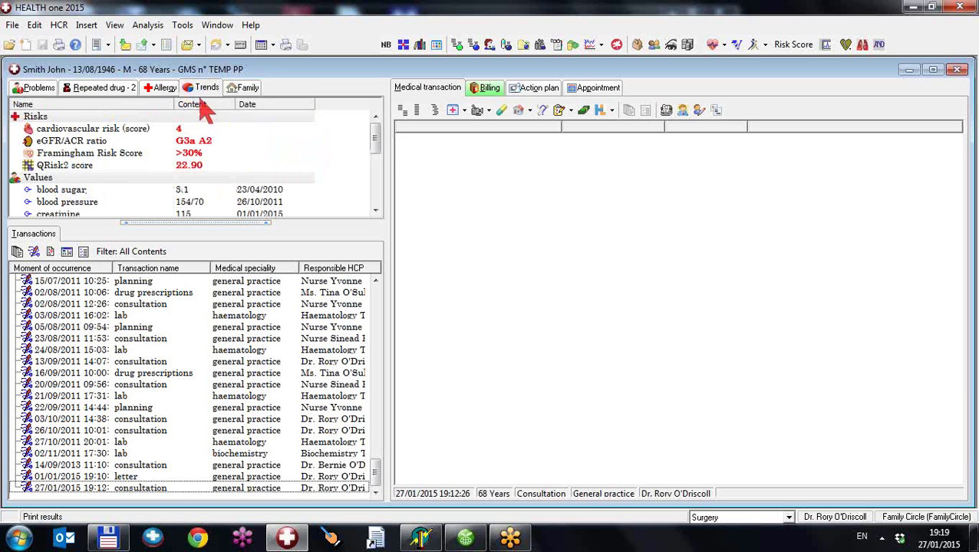
left_click(16, 117)
left_click(16, 117)
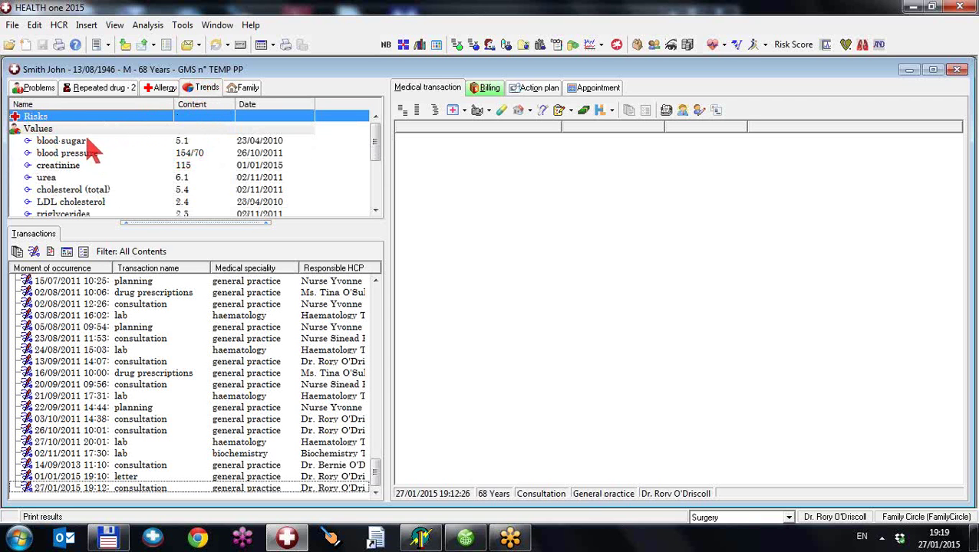
mouse_move(375, 150)
left_mouse_down()
mouse_move(376, 197)
mouse_move(381, 151)
left_mouse_up()
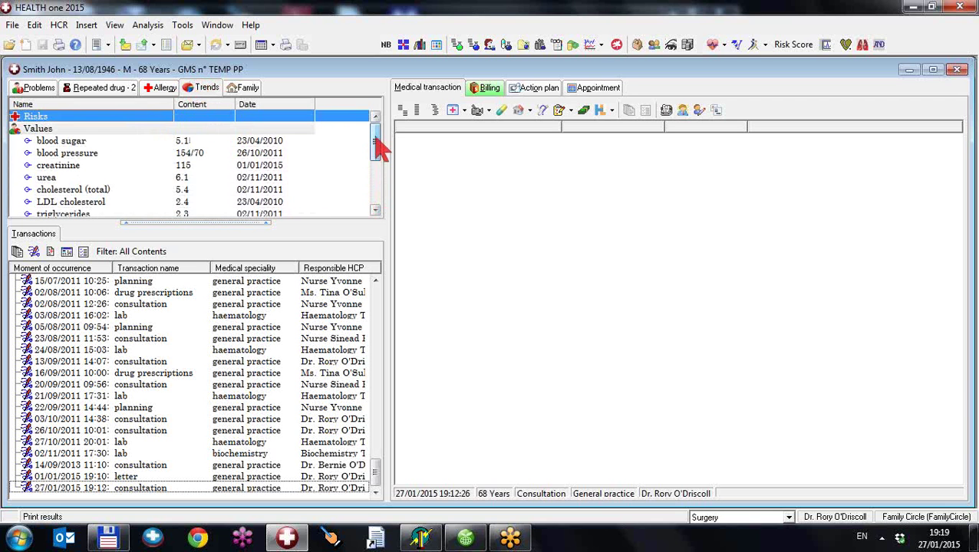
left_click(15, 116)
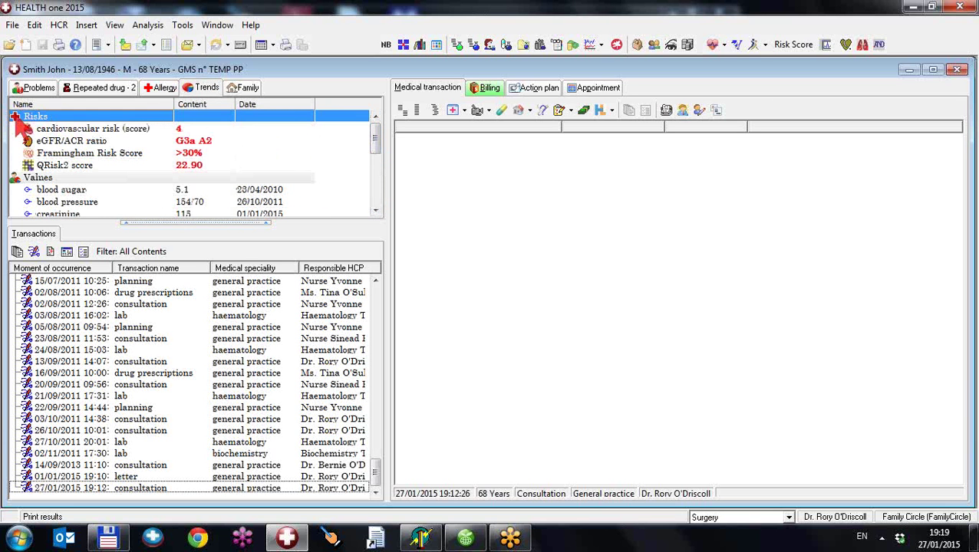
Configure the trends to exclude the eGRF / ACR ratio, Framingham Risk Score and QRisk2 score system items
right_click(106, 142)
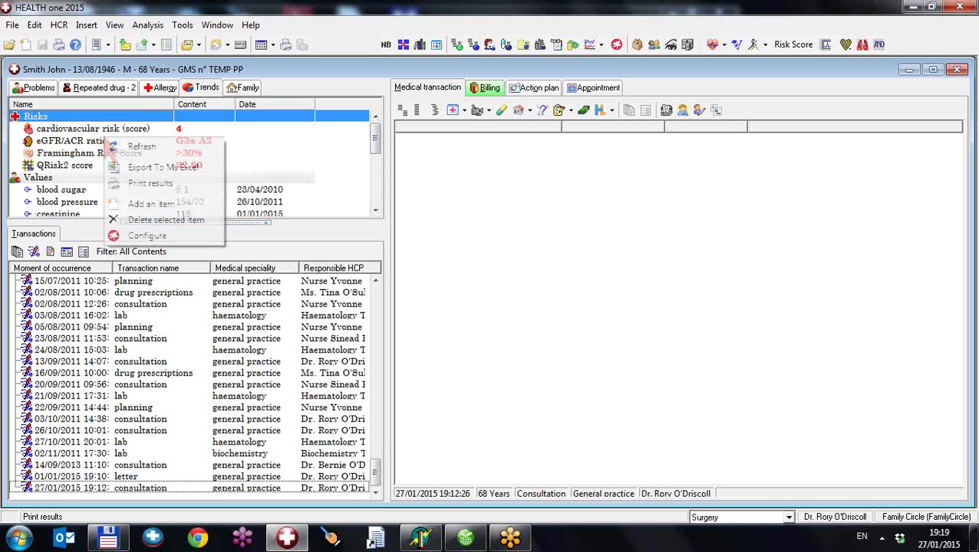
left_click(153, 239)
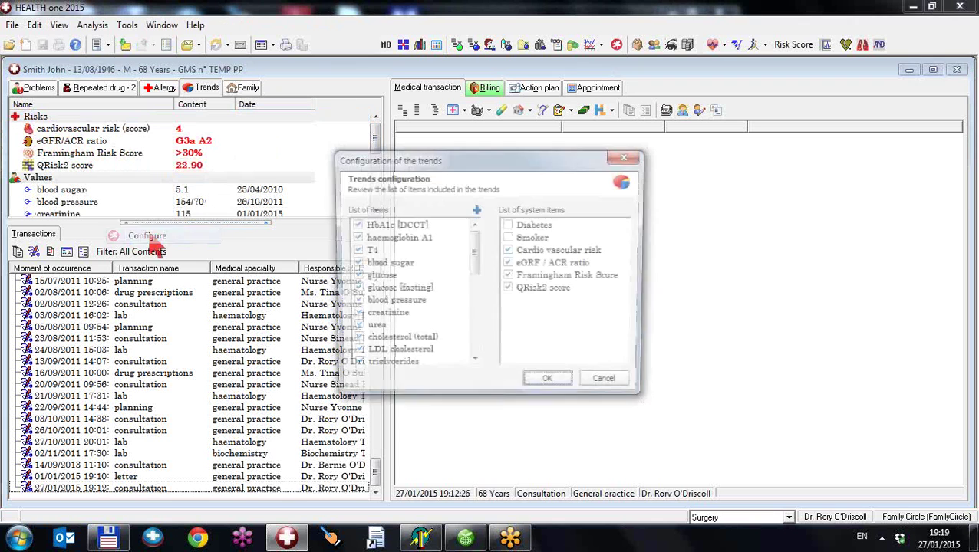
left_click(508, 263)
left_click(509, 276)
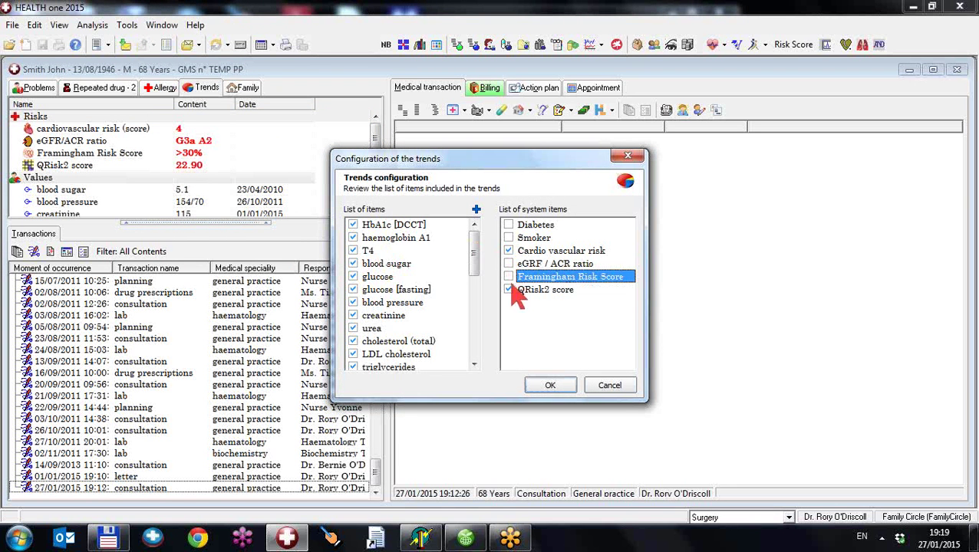
left_click(510, 290)
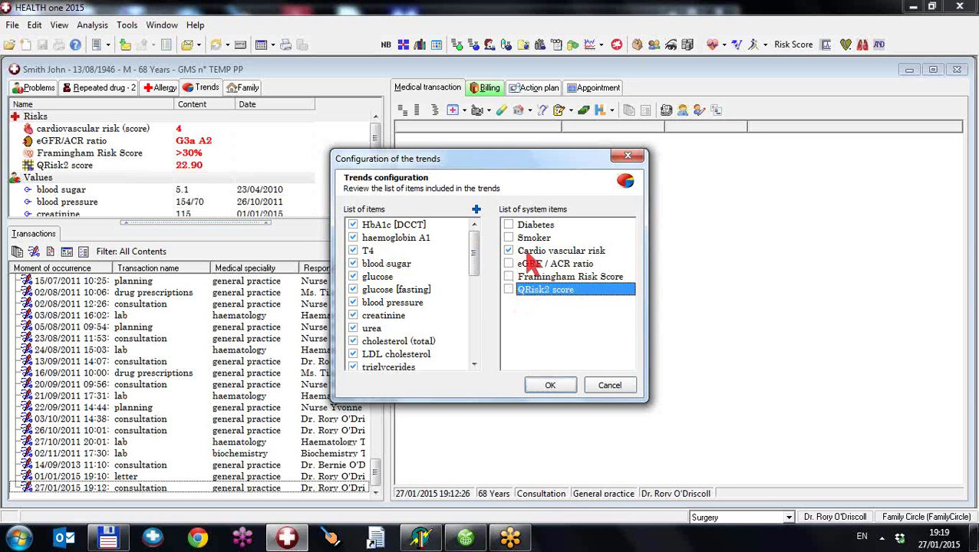
left_click(551, 385)
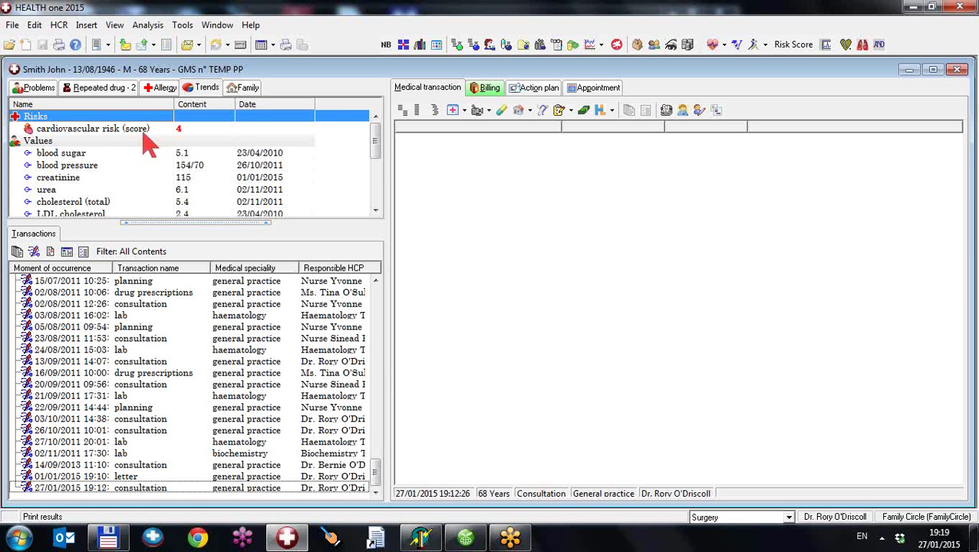
Calculate the cardiovascular risk score from the trends and save it in the current transaction
left_click(143, 131)
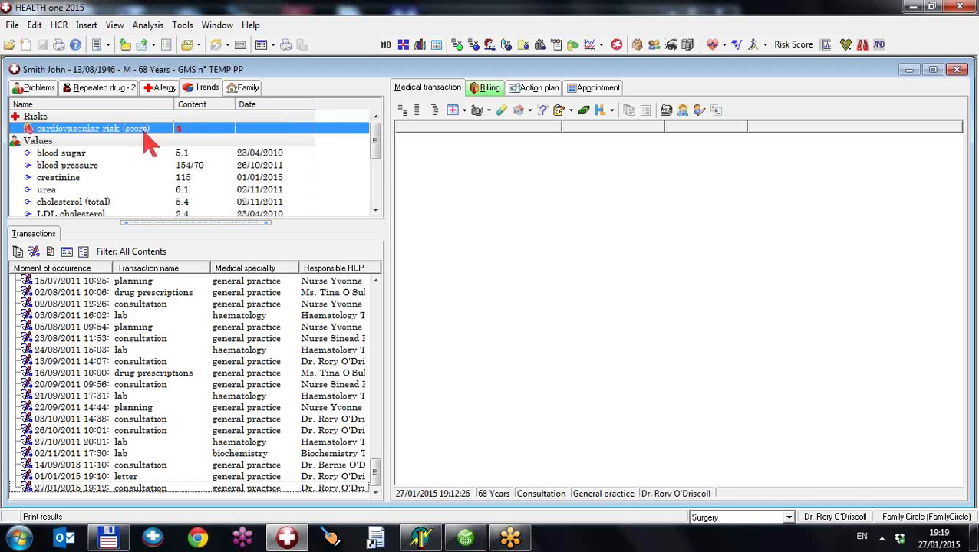
double_click(148, 141)
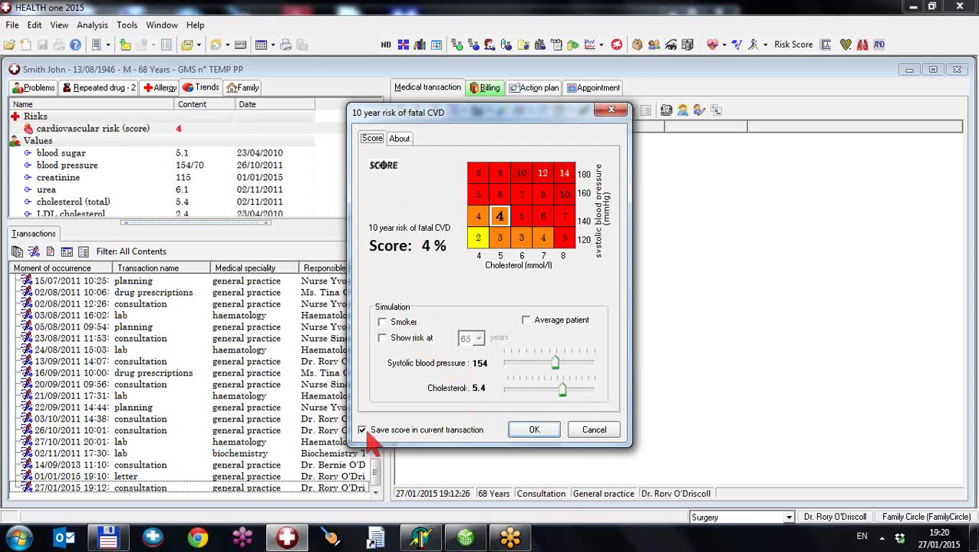
left_click(539, 434)
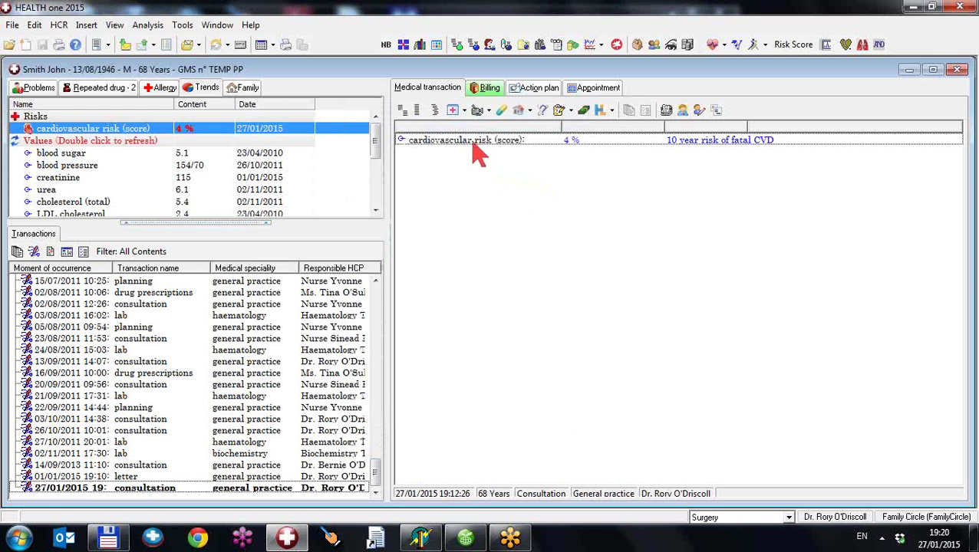
Configure the trends to include the Framingham Risk Score and QRisk2 score system items
right_click(123, 142)
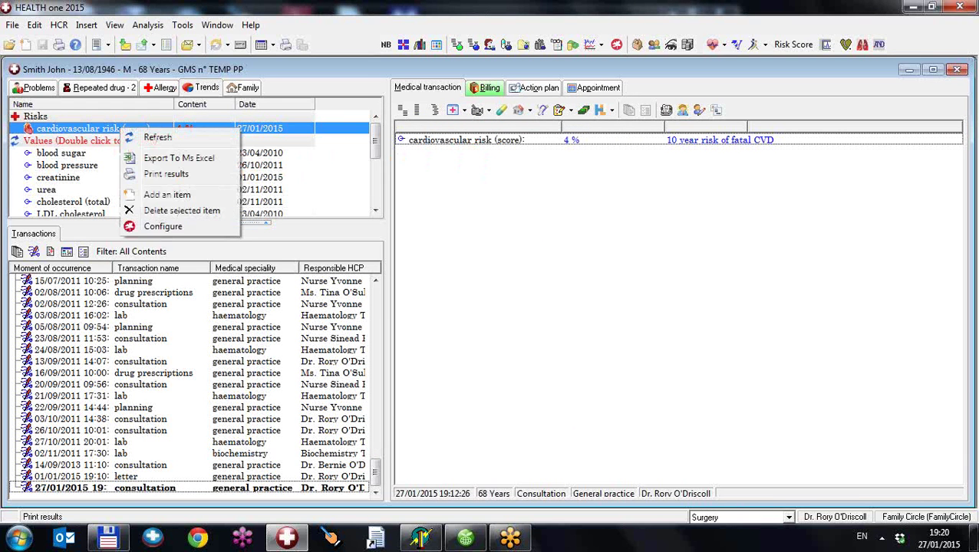
left_click(162, 227)
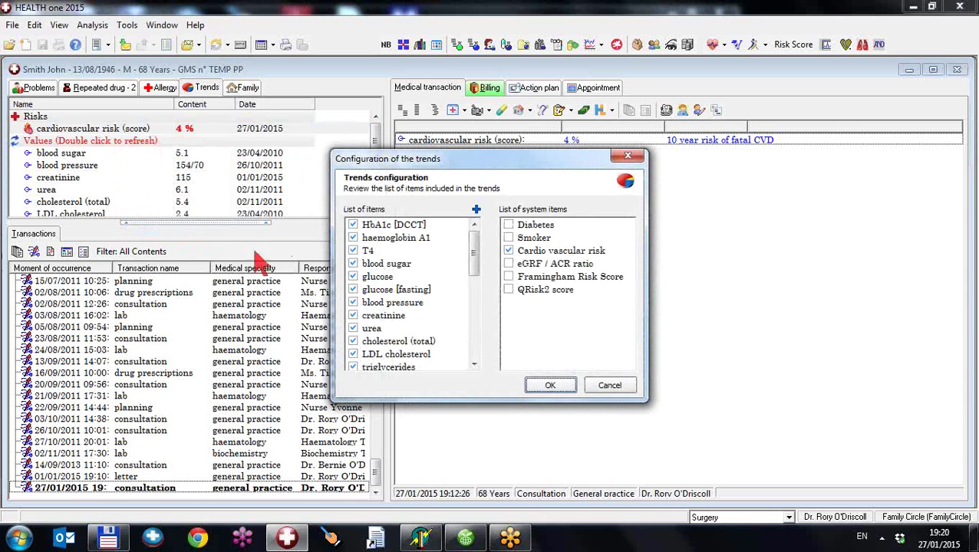
left_click(508, 277)
left_click(509, 290)
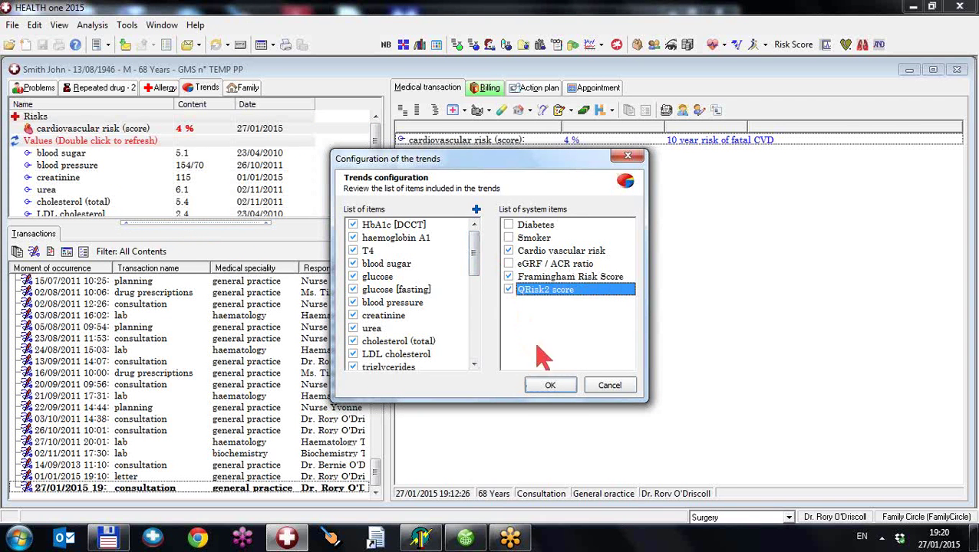
left_click(555, 387)
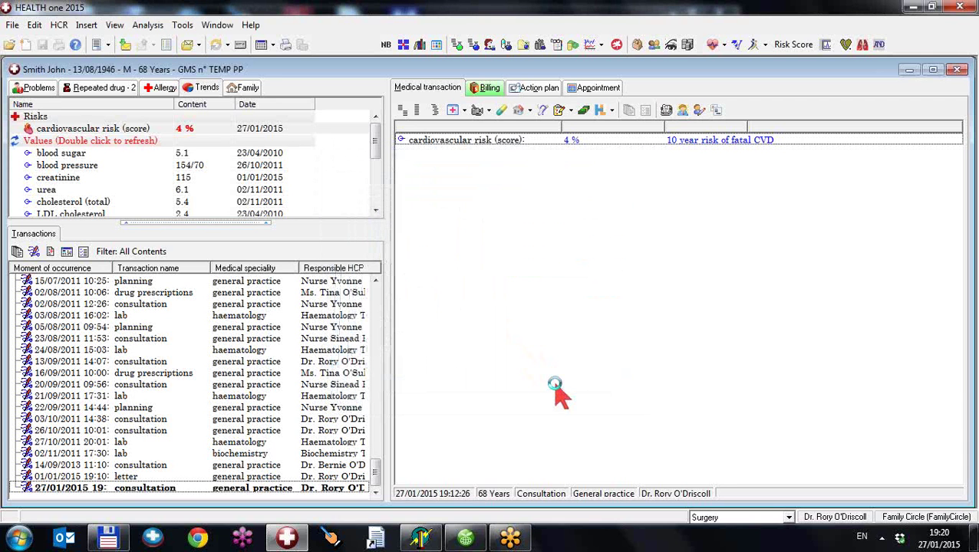
Open the Framingham Risk Score calculator from the trends and calculate the 10-year risk using lipids
left_click(122, 129)
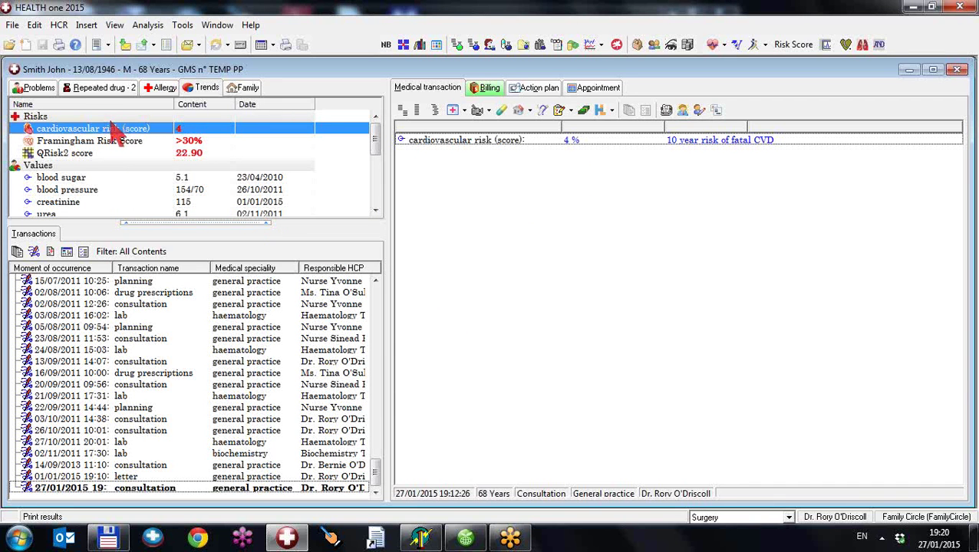
left_click(115, 146)
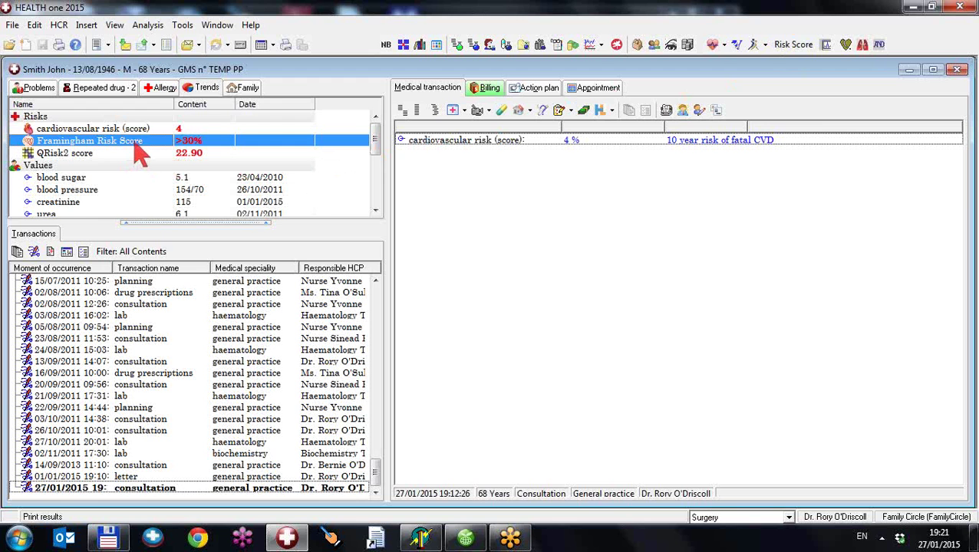
double_click(136, 145)
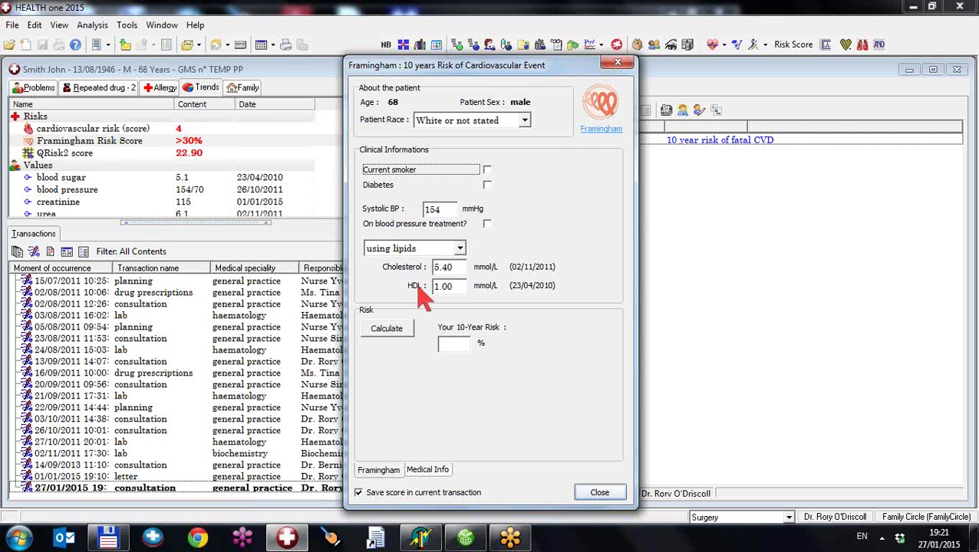
left_click(460, 248)
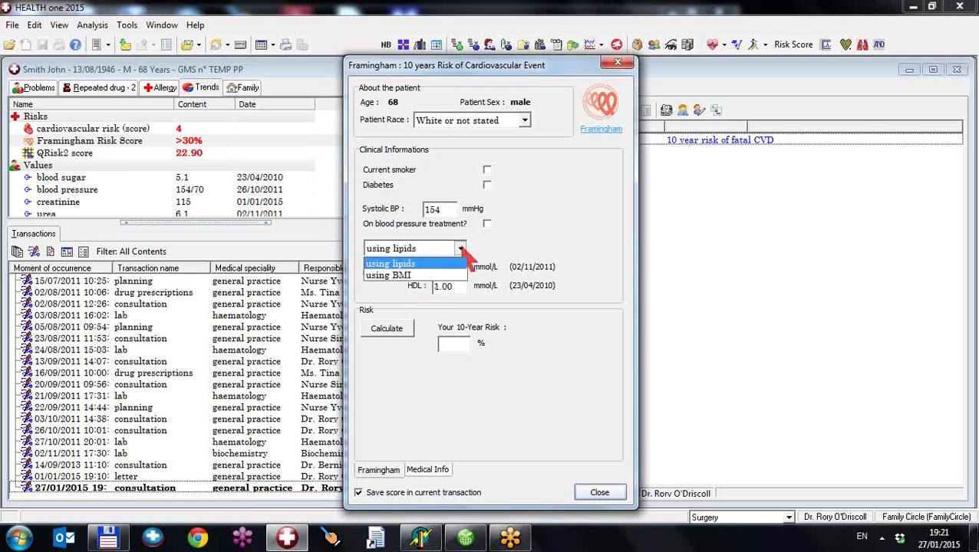
left_click(421, 265)
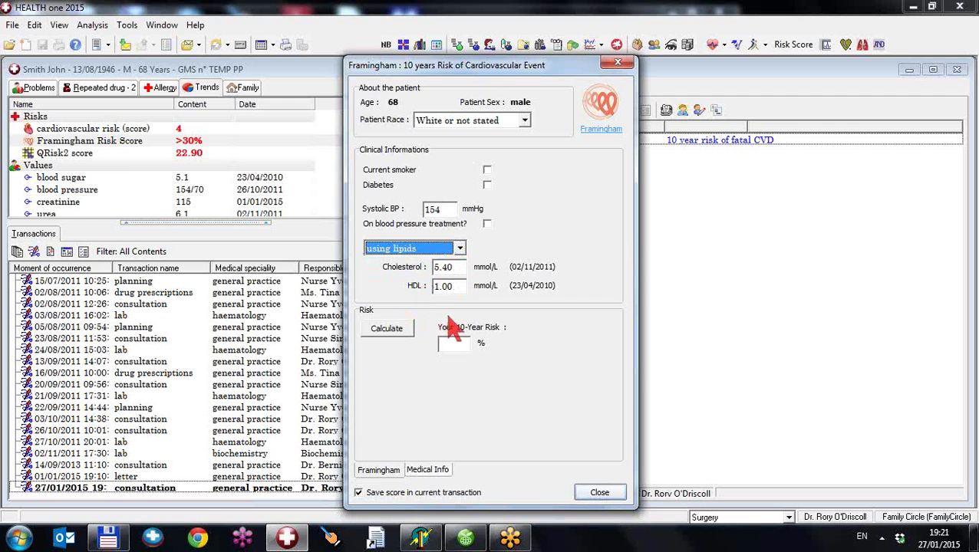
left_click(387, 328)
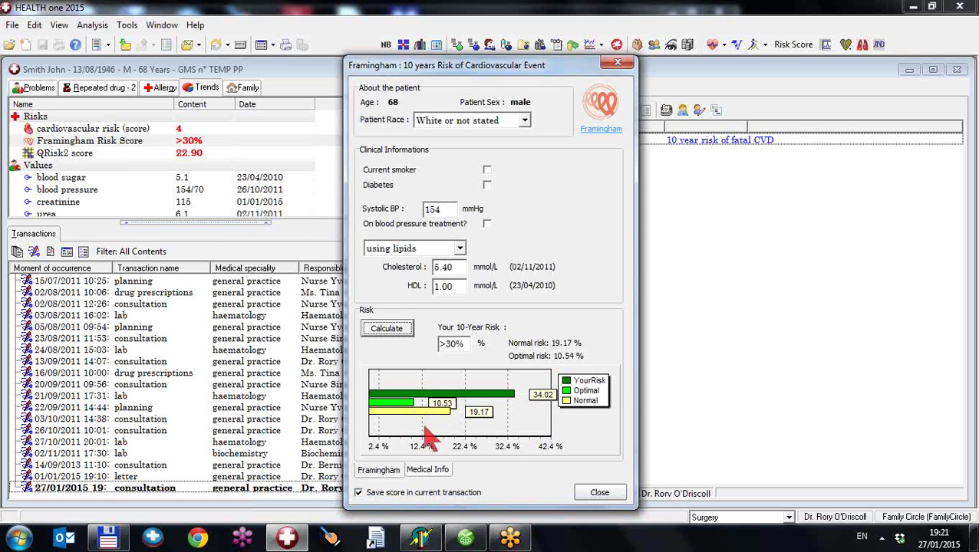
Review the Framingham medical information, return to the calculator and close it with the score saved in the current transaction
left_click(427, 470)
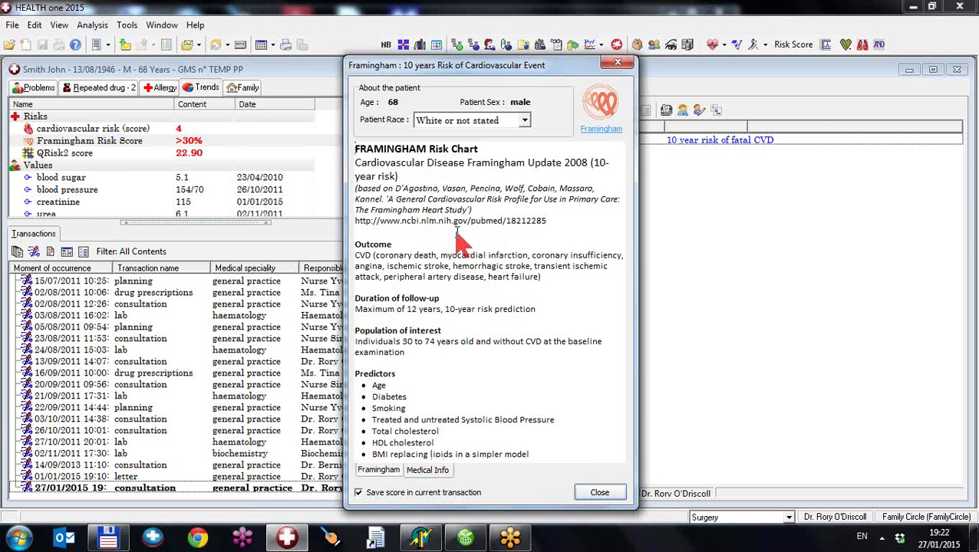
left_click(378, 470)
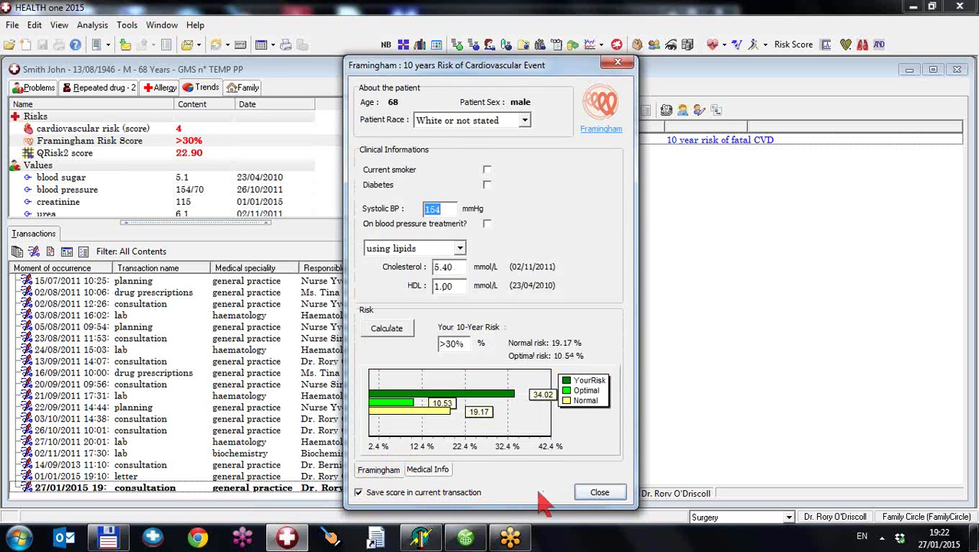
left_click(612, 493)
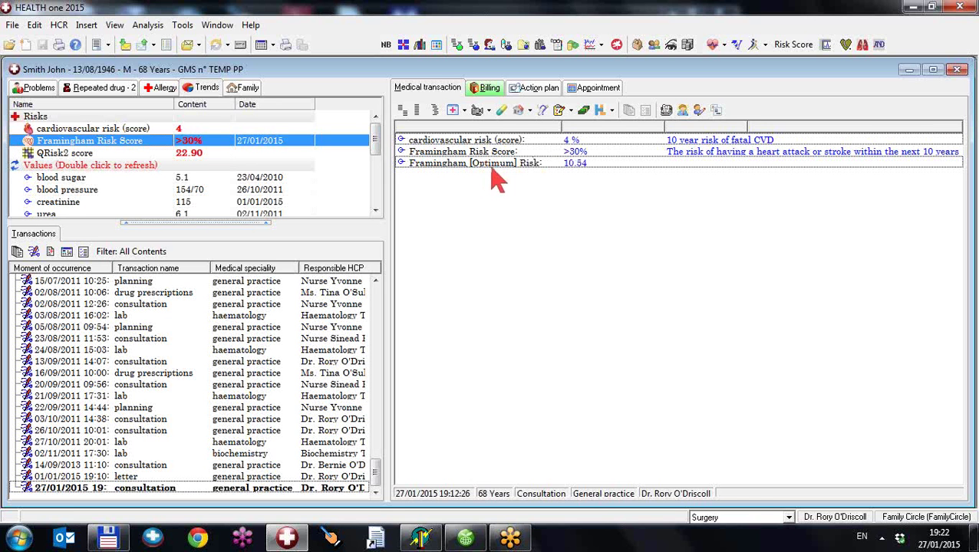
Open the QRisk2 score calculator and switch the prior heart attack, angina, stroke or TIA option on and back off
left_click(98, 156)
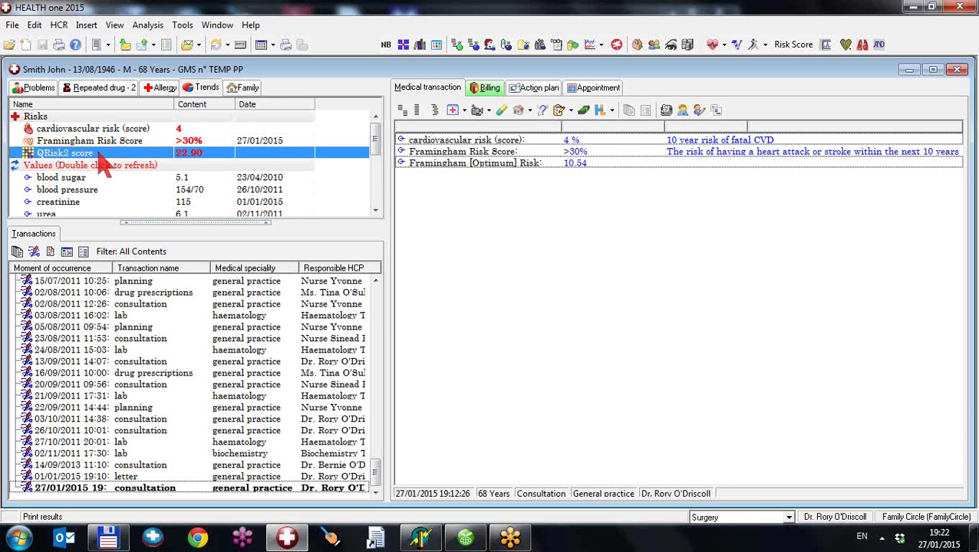
double_click(98, 156)
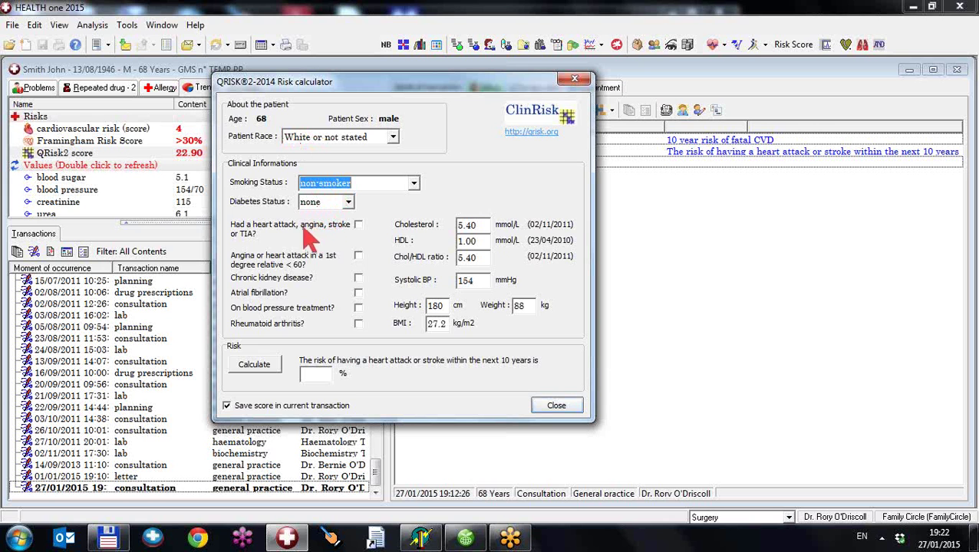
left_click(359, 226)
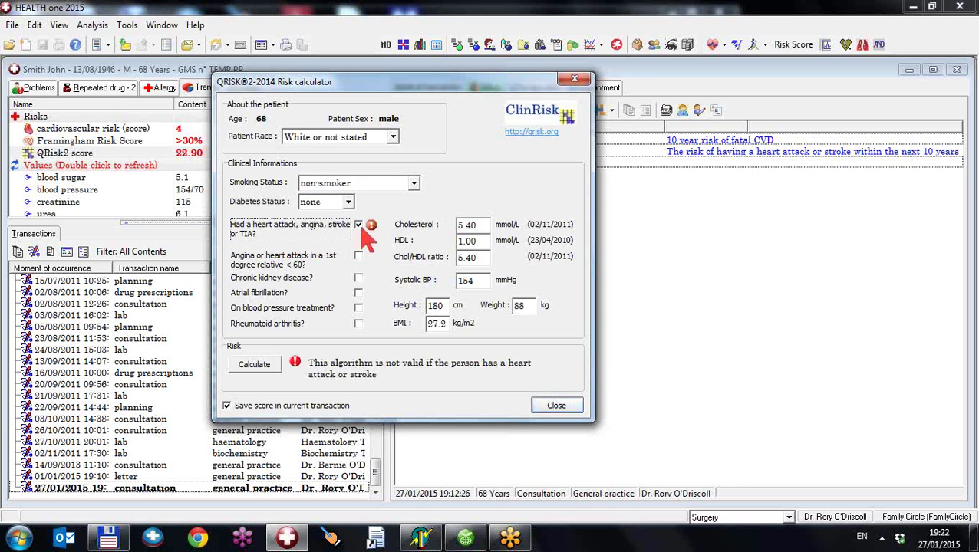
left_click(361, 229)
Calculate the QRisk2 score, save it in the current transaction and select its entry there
left_click(261, 365)
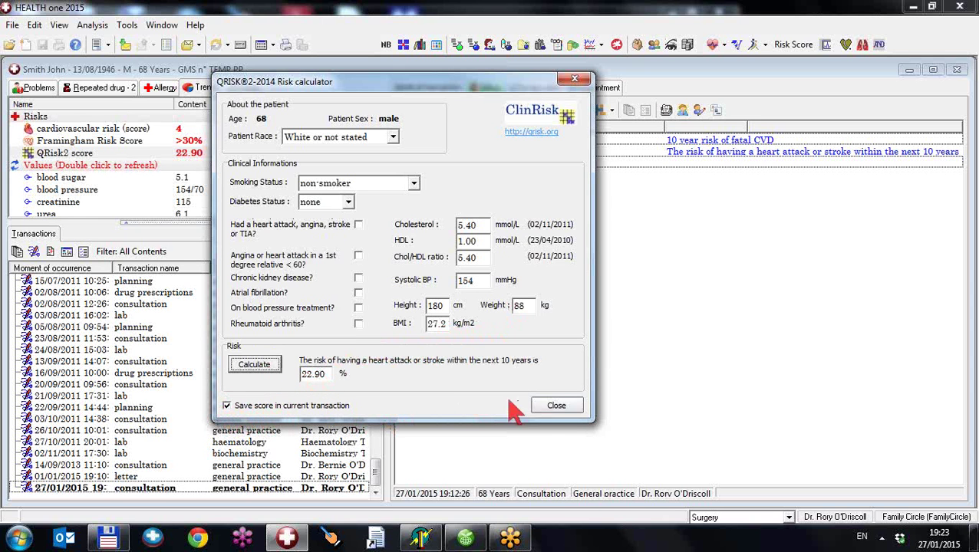
left_click(551, 408)
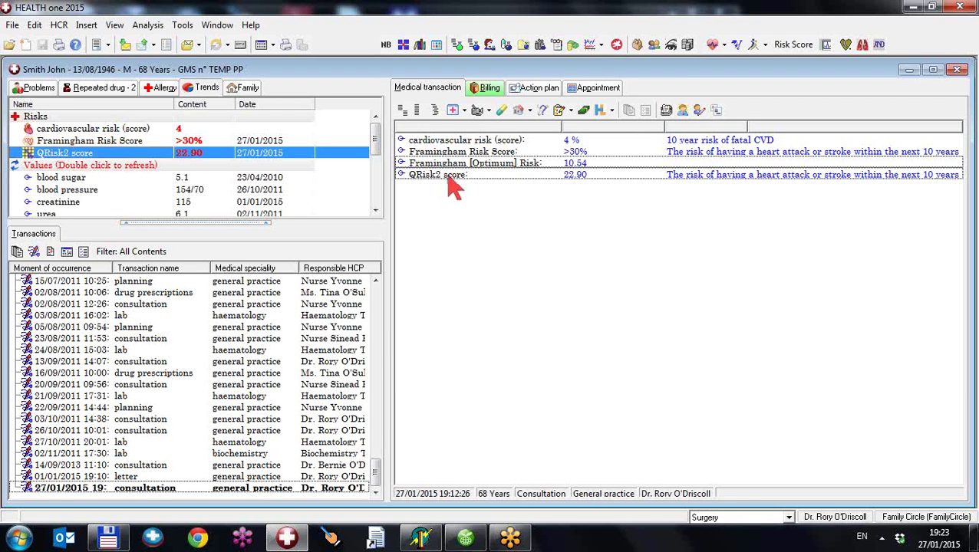
left_click(450, 178)
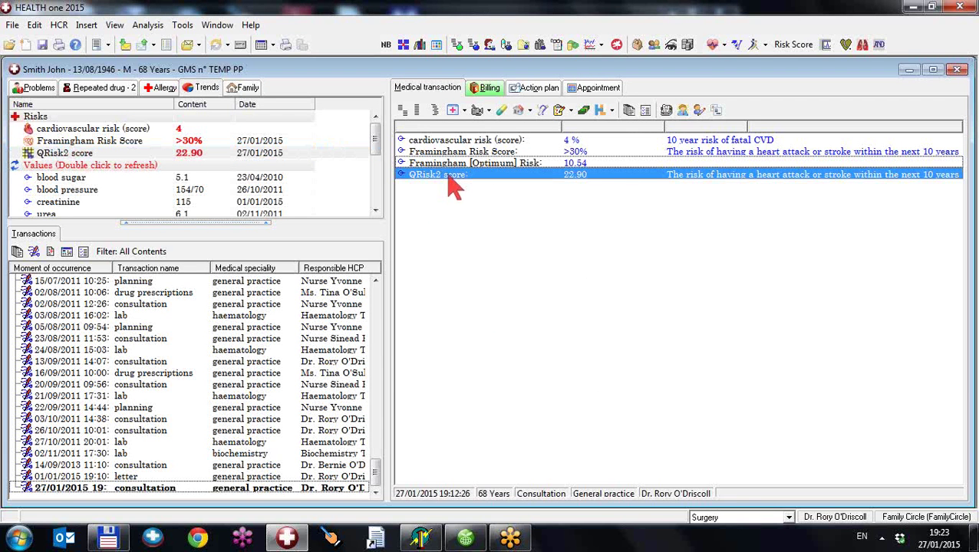
Configure the trends to include the eGRF / ACR ratio system item
right_click(146, 148)
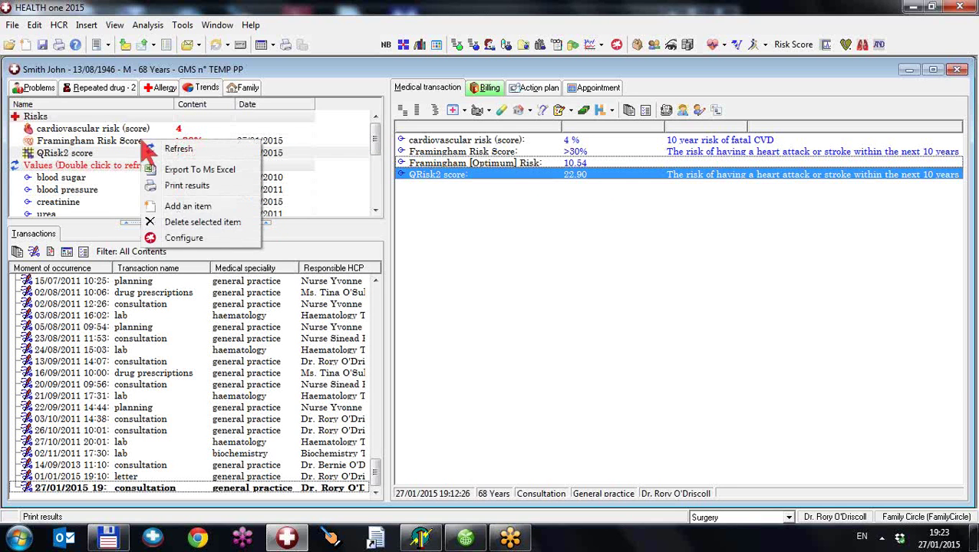
left_click(183, 237)
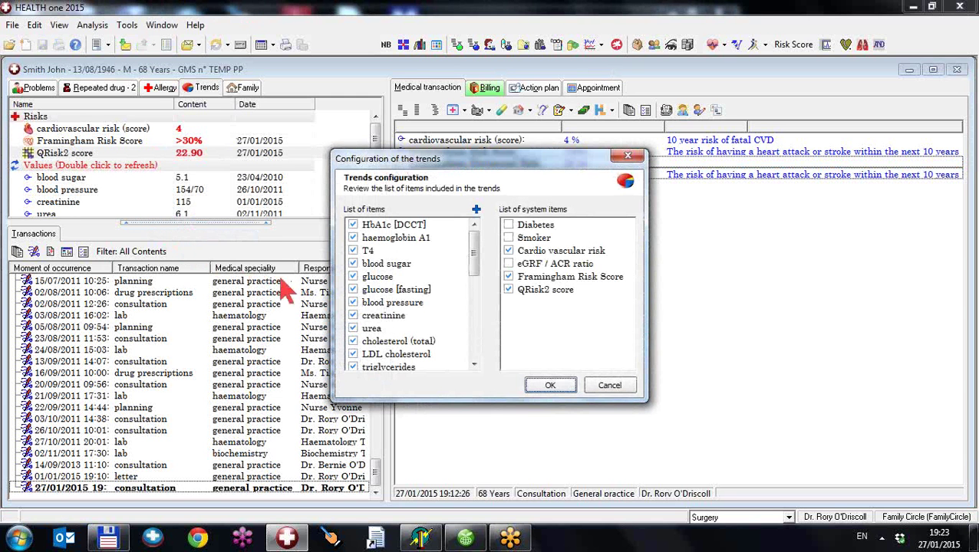
left_click(508, 264)
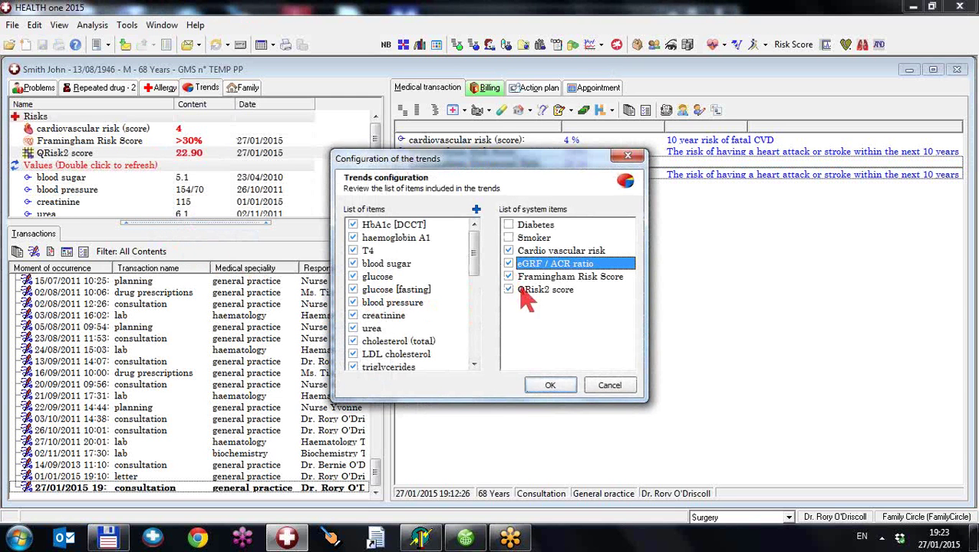
left_click(550, 386)
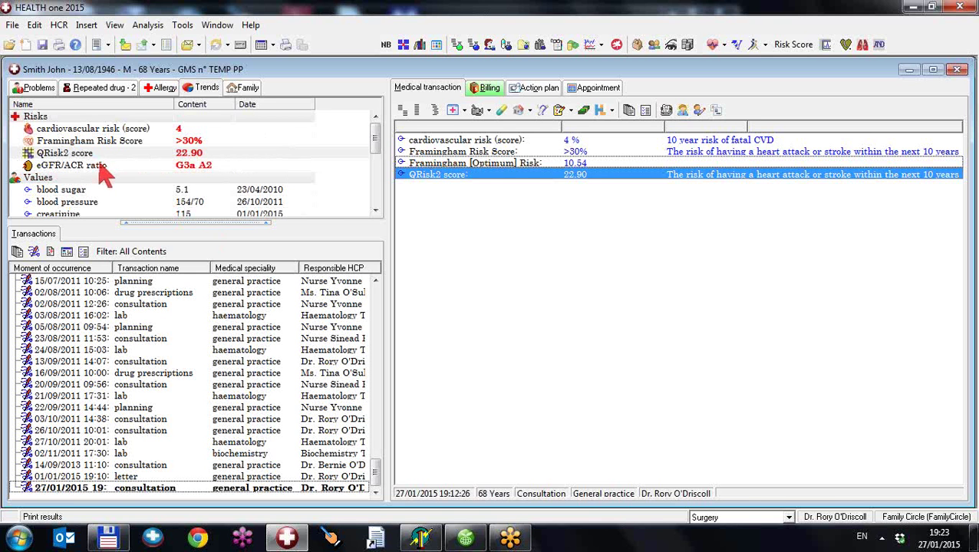
Open the Chronic Kidney Disease calculator from the trends and examine the albumin creatinine ratio, creatinine clearance and eGFR values
double_click(100, 163)
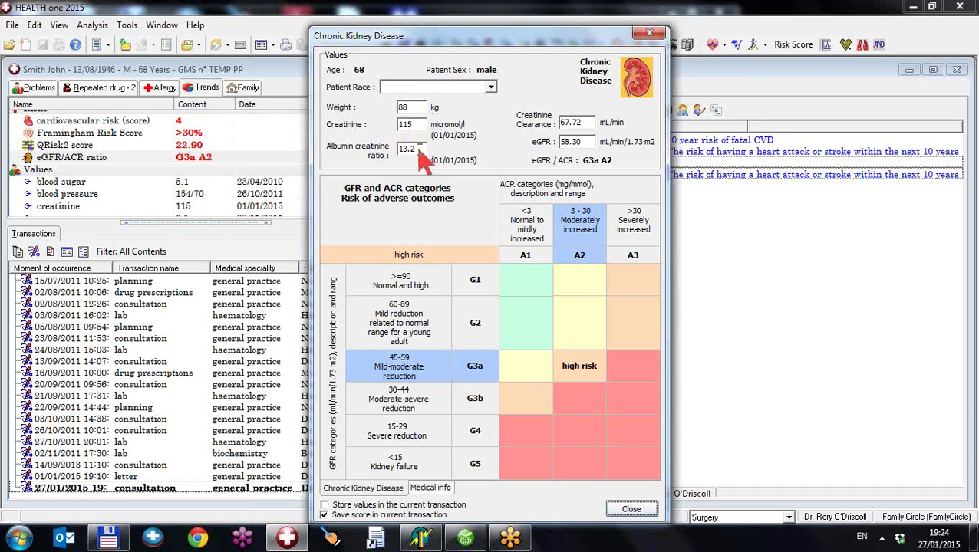
left_click_drag(418, 148, 399, 153)
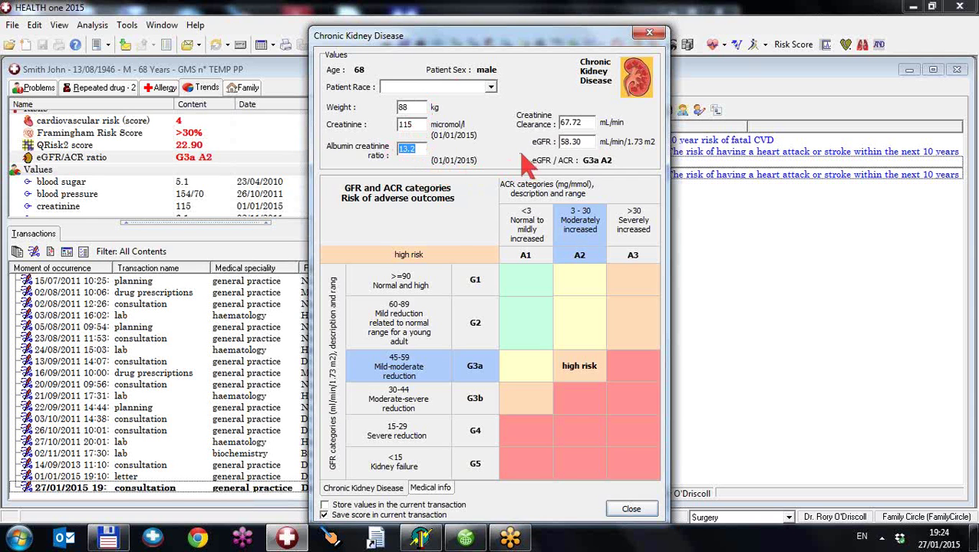
left_click_drag(592, 123, 562, 125)
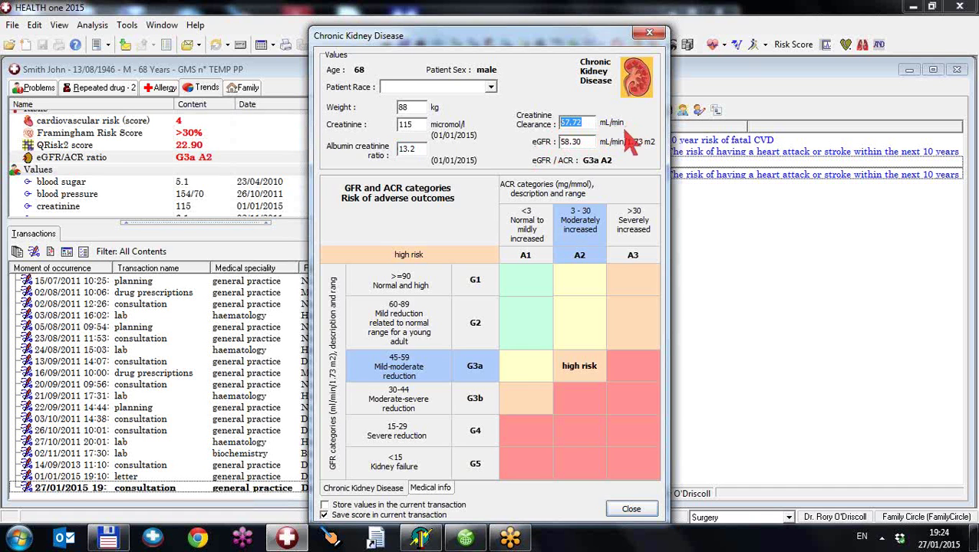
left_click(590, 142)
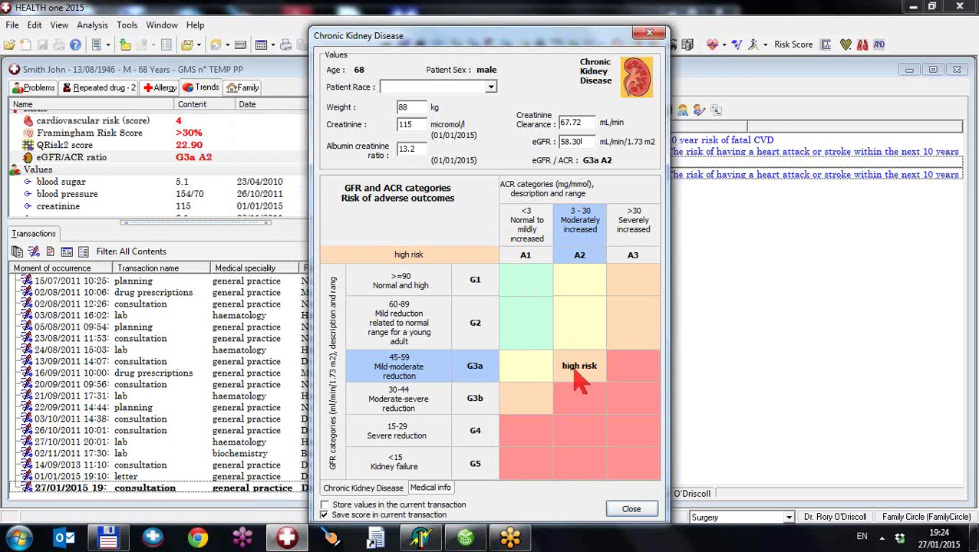
Review the chronic kidney disease medical notes, close the calculator with the score saved, and select the eGFR/ACR ratio entry in the transaction
left_click(434, 491)
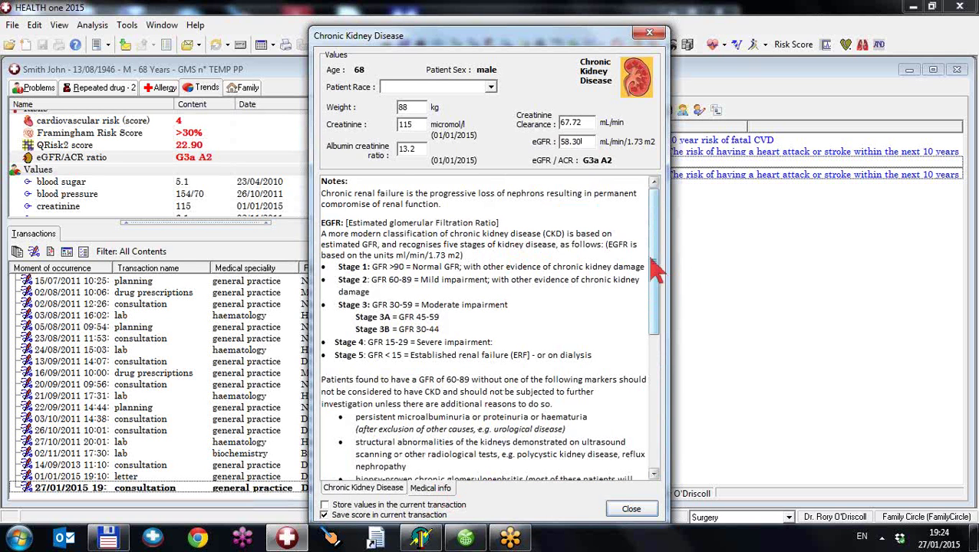
left_click_drag(656, 257, 664, 384)
scroll(660, 383, "up", 12)
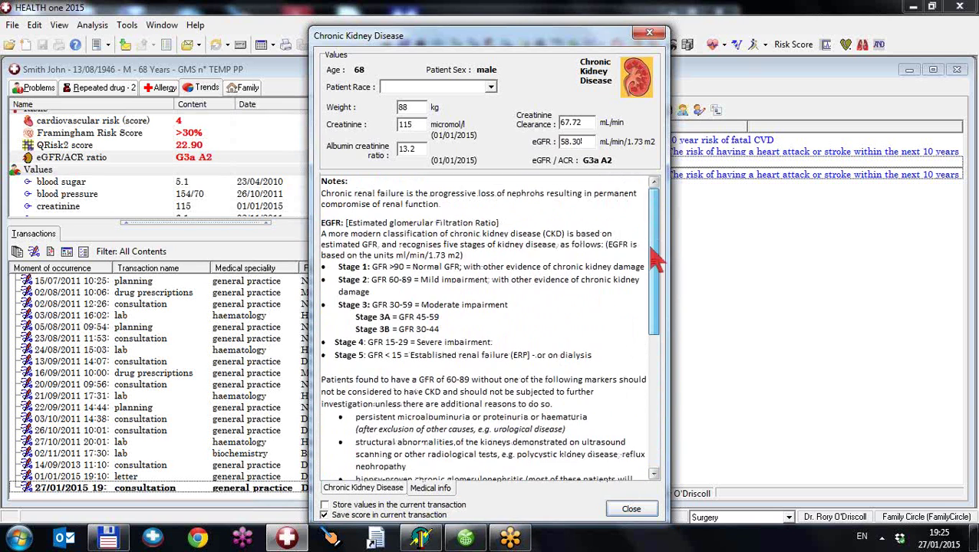
left_click(387, 489)
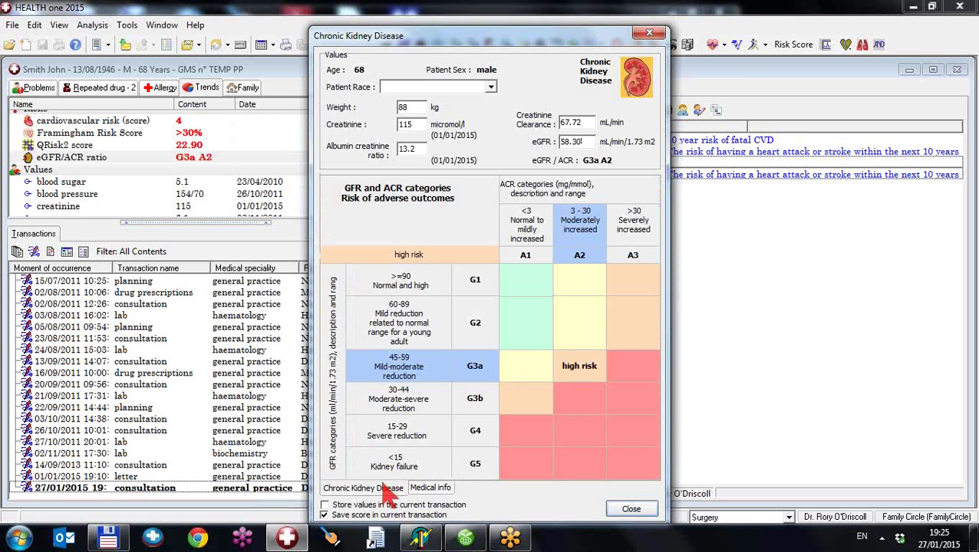
left_click(648, 508)
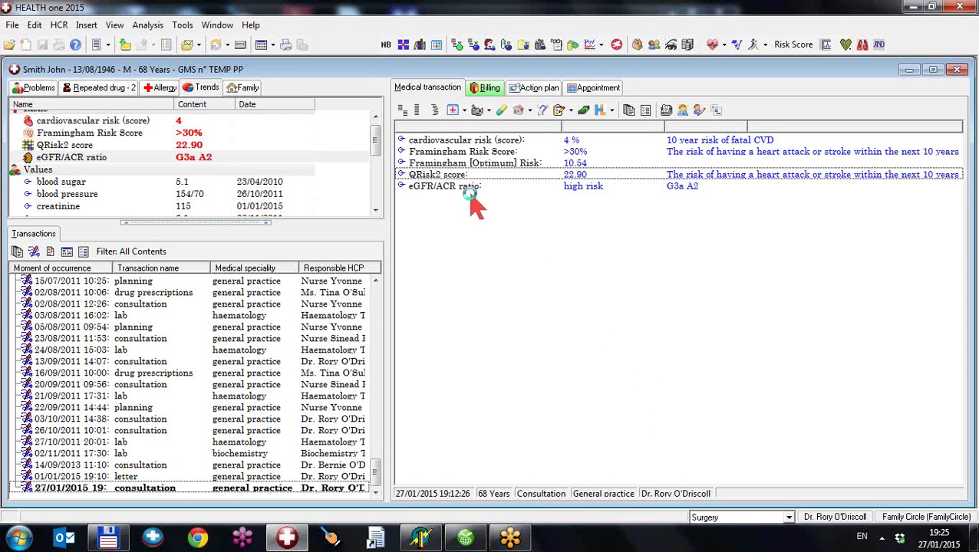
left_click(474, 191)
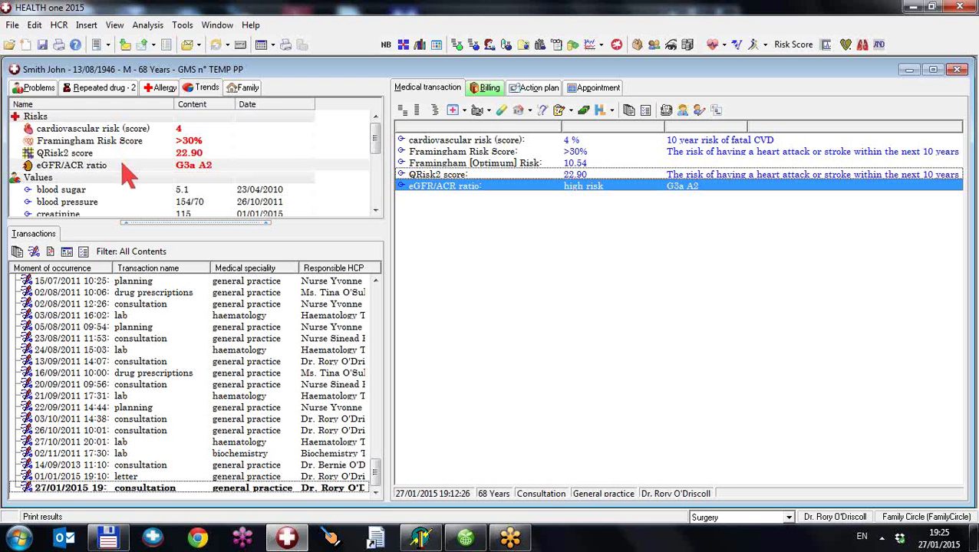
Collapse the Risks group in the trends and inspect the options available for the creatinine value
left_click(18, 119)
left_click(15, 116)
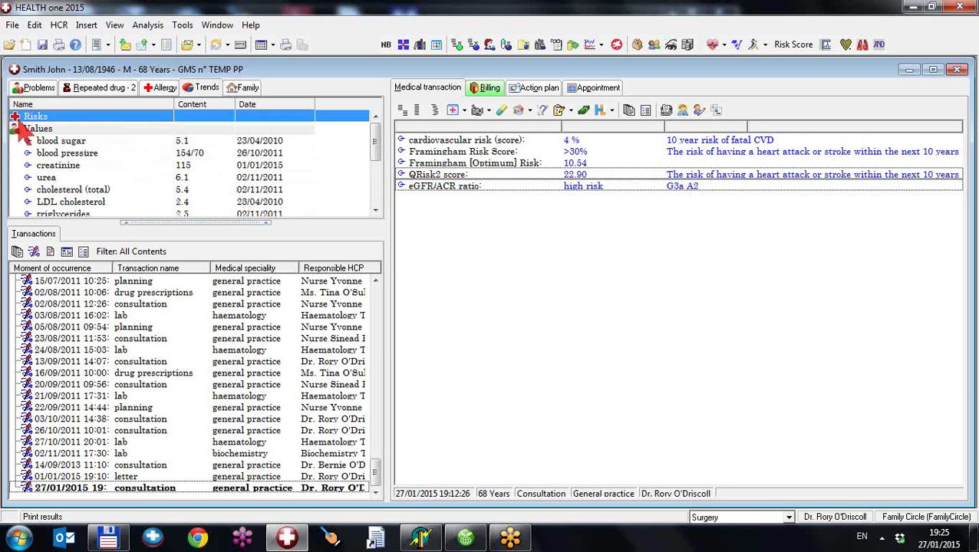
left_click(102, 166)
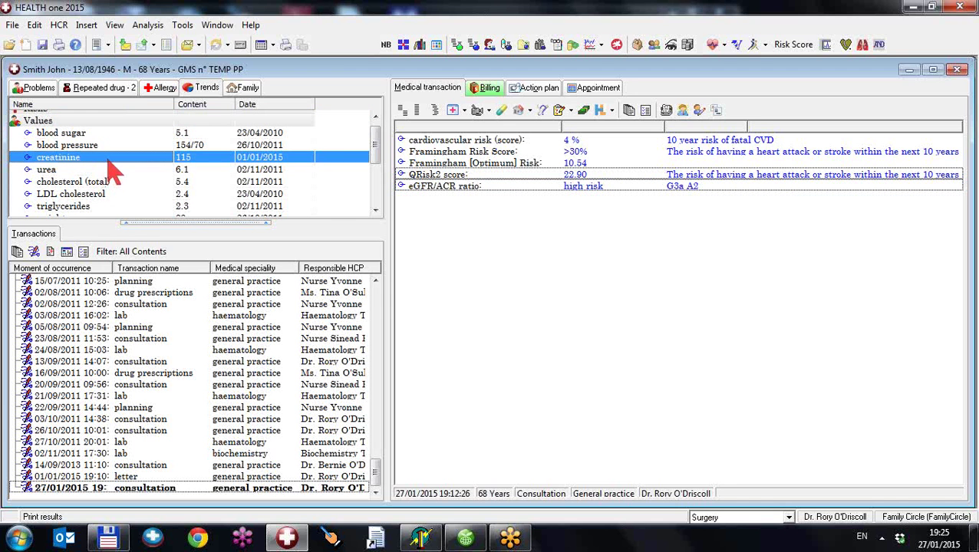
right_click(109, 161)
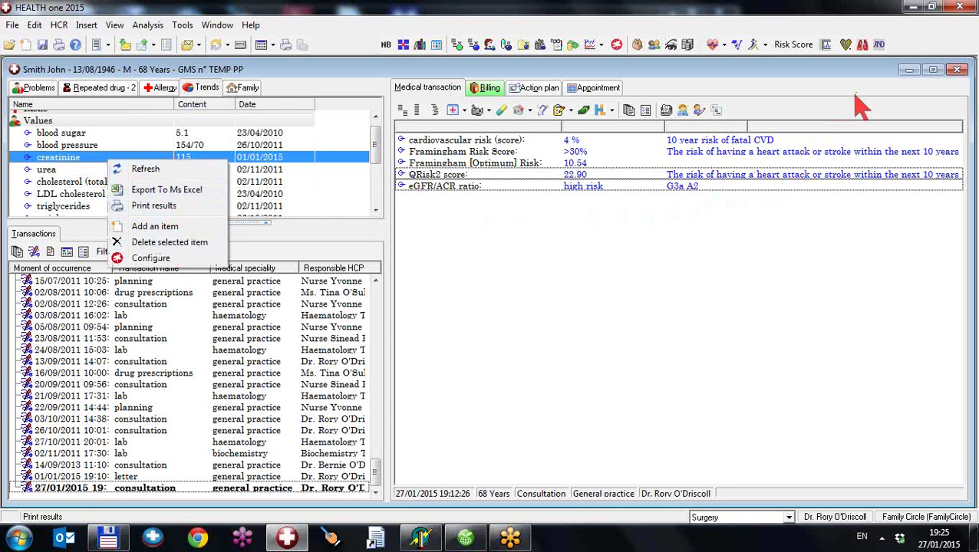
left_click(968, 46)
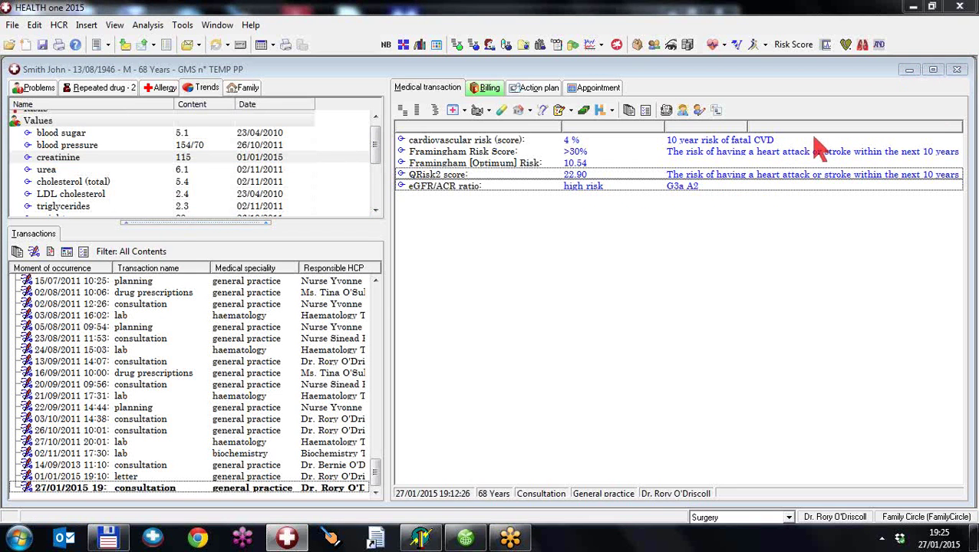